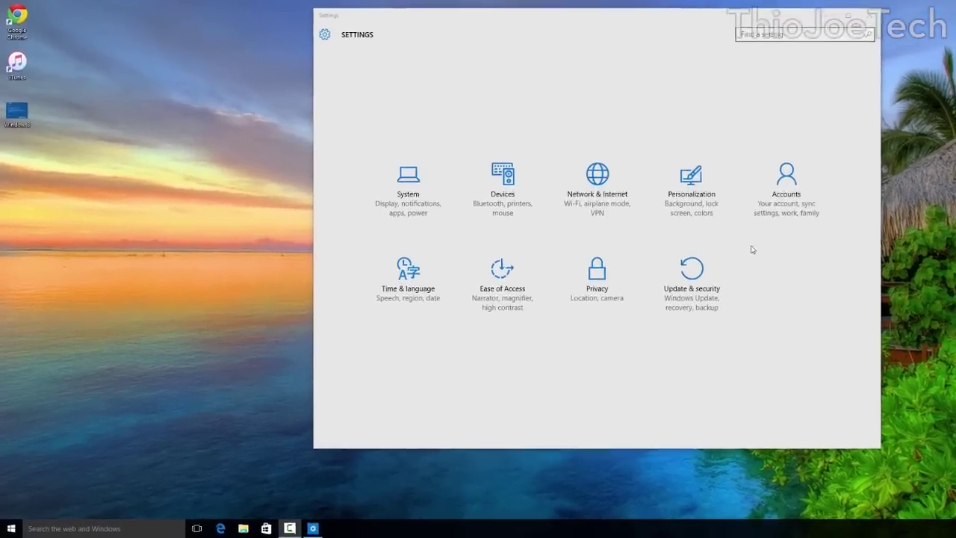
pyautogui.click(702, 179)
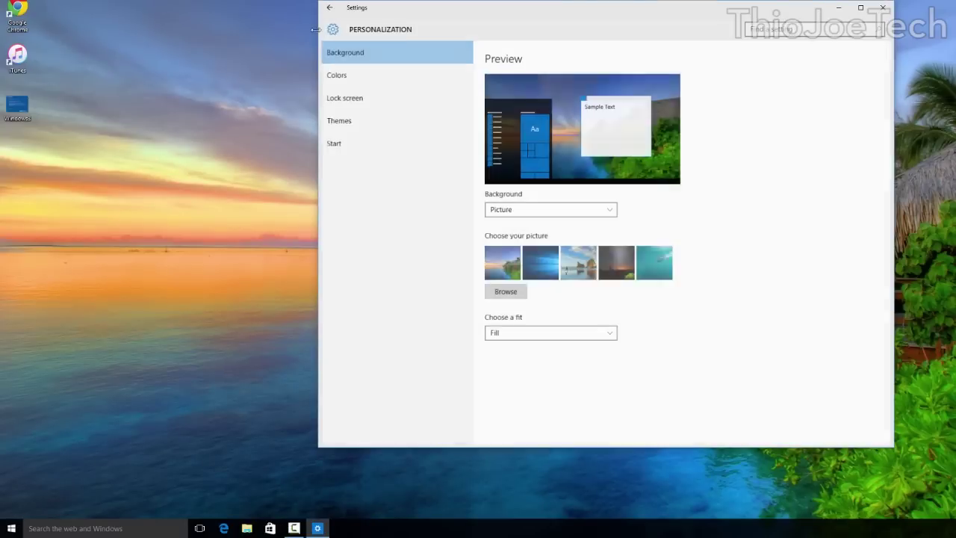
pyautogui.click(328, 22)
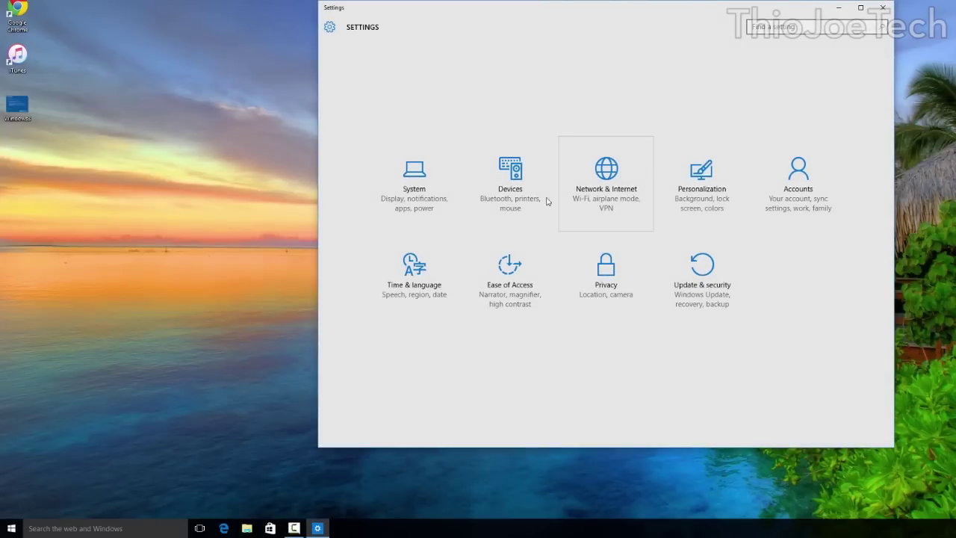
pyautogui.click(159, 527)
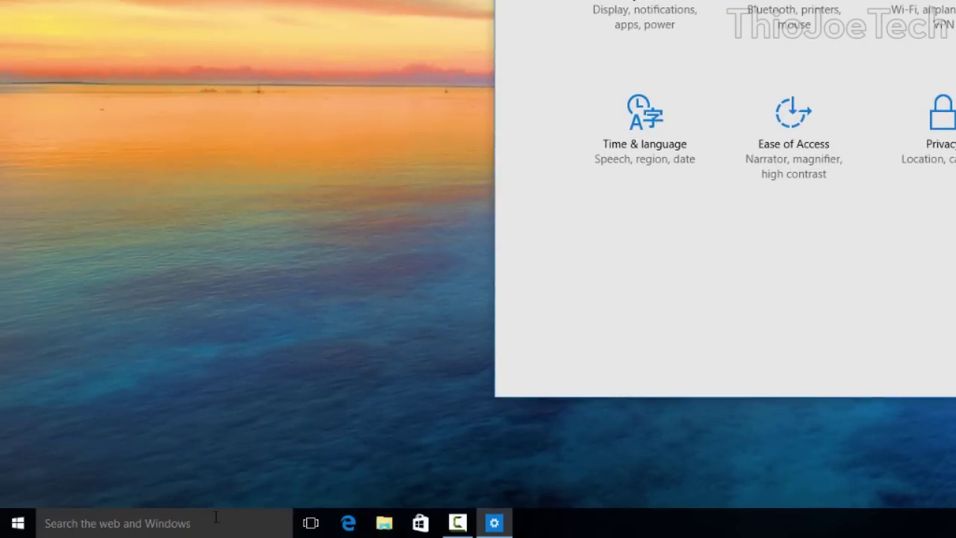
pyautogui.click(215, 517)
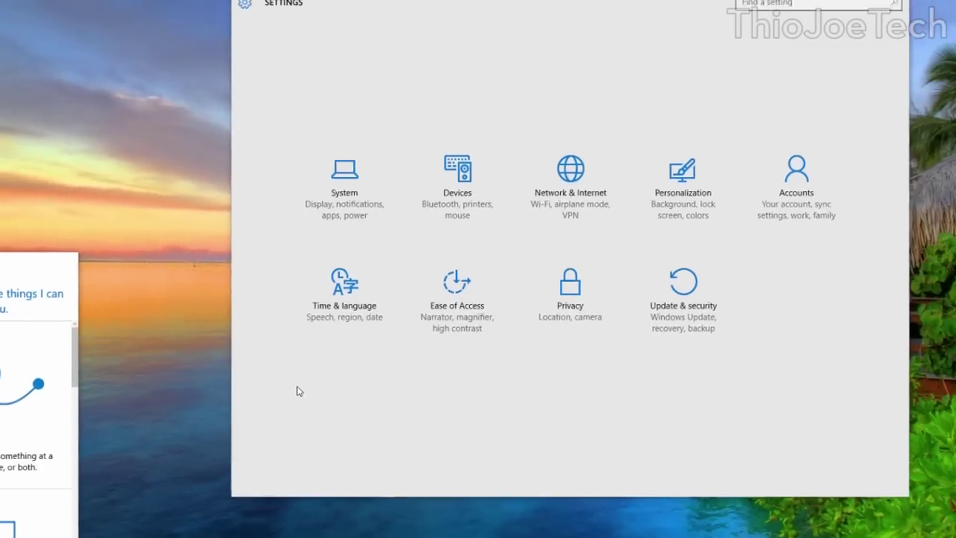
pyautogui.click(471, 308)
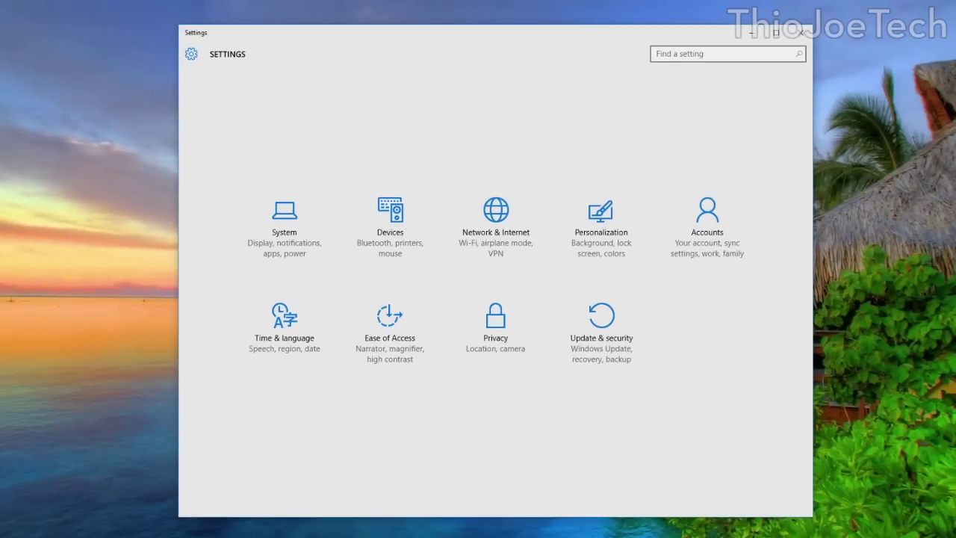
# Switch to the Photos window to examine the Windows setup Express settings screenshot, and close it
pyautogui.hotkey('alt', 'Tab')
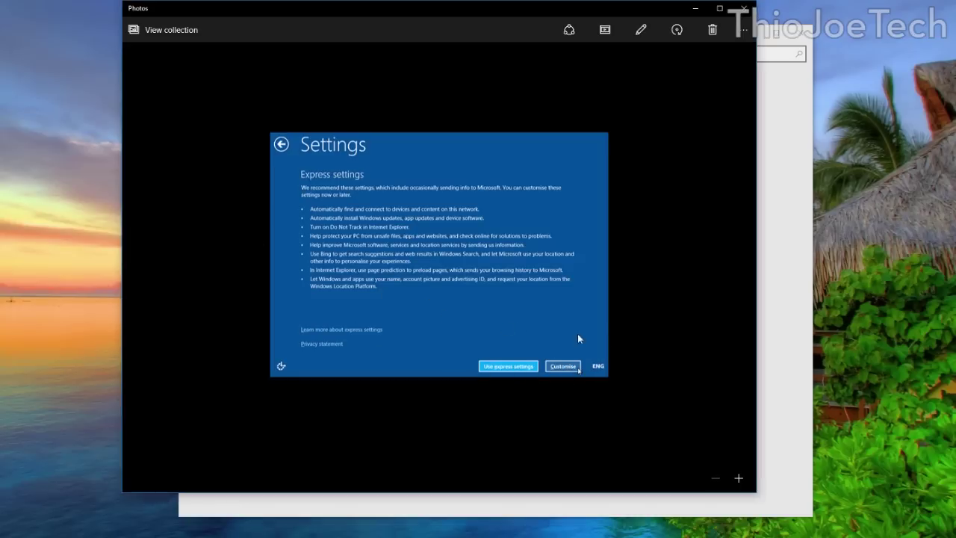
pyautogui.moveTo(395, 13); pyautogui.dragTo(416, 18)
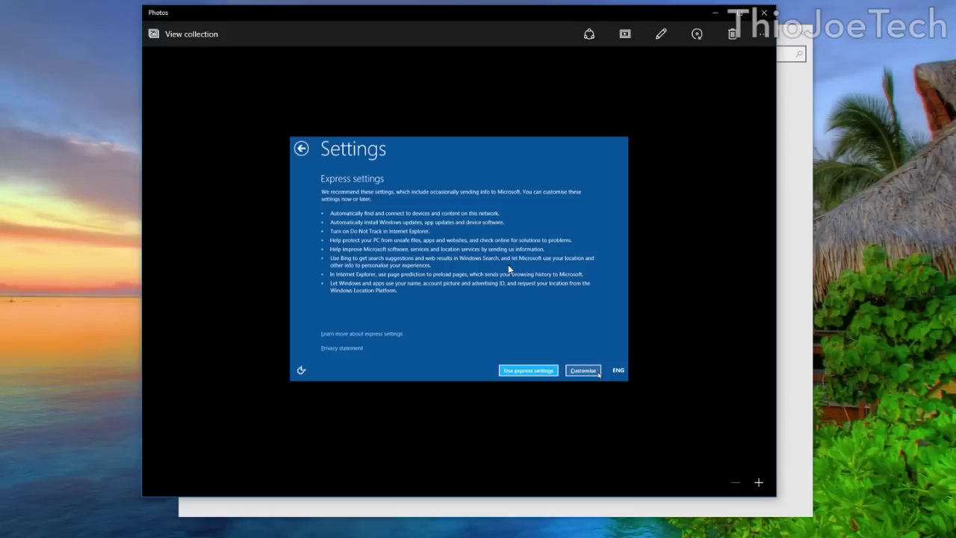
pyautogui.click(765, 16)
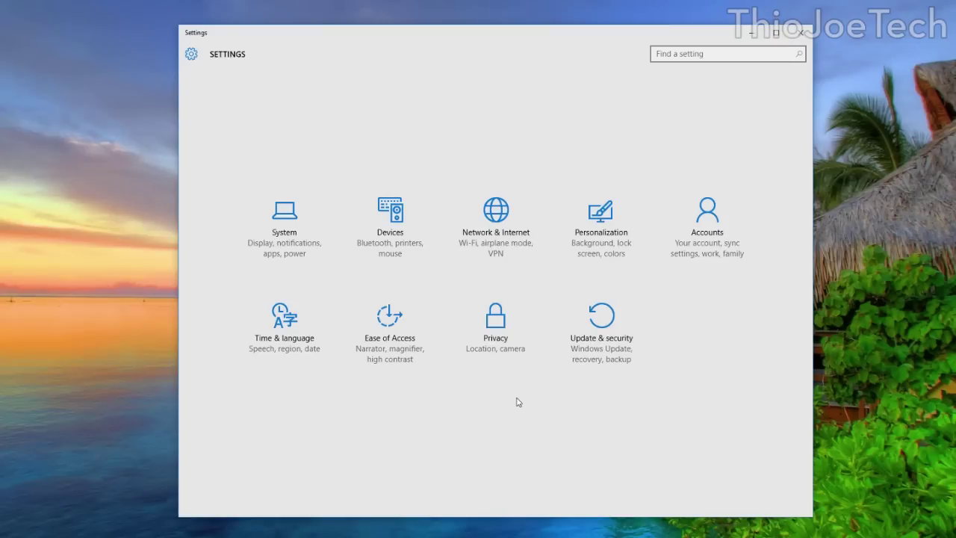
# Turn off personalized ads in this browser through the Microsoft advertising link in the Privacy settings, and close the browser
pyautogui.click(507, 349)
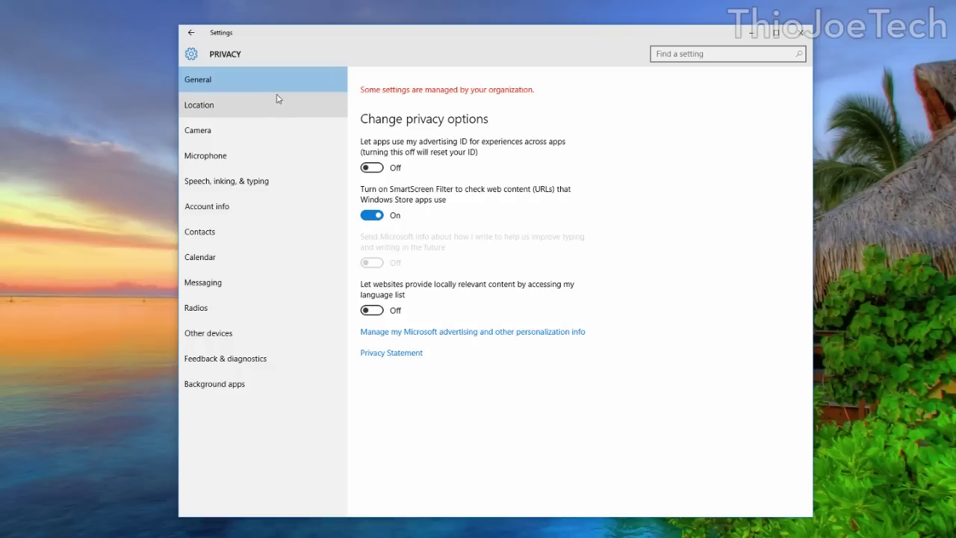
pyautogui.click(439, 333)
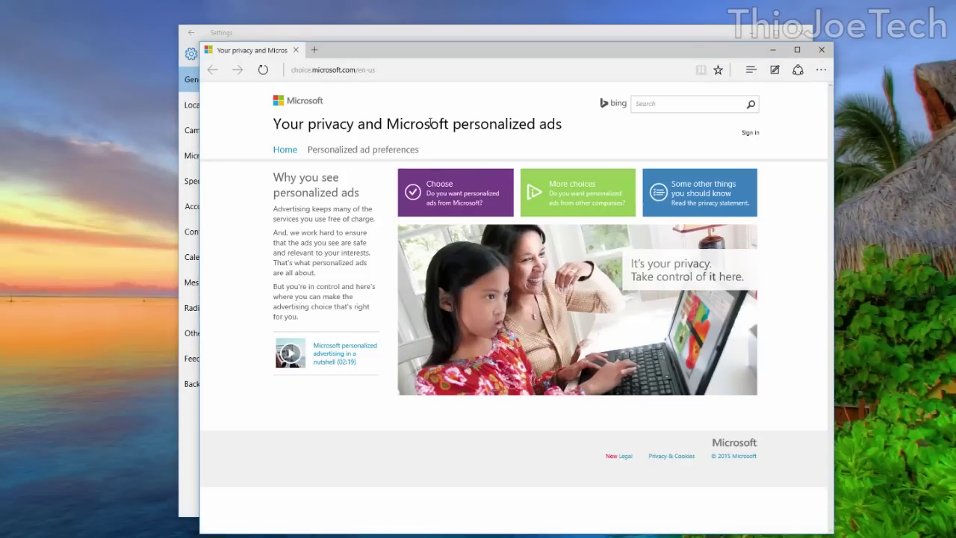
pyautogui.click(446, 187)
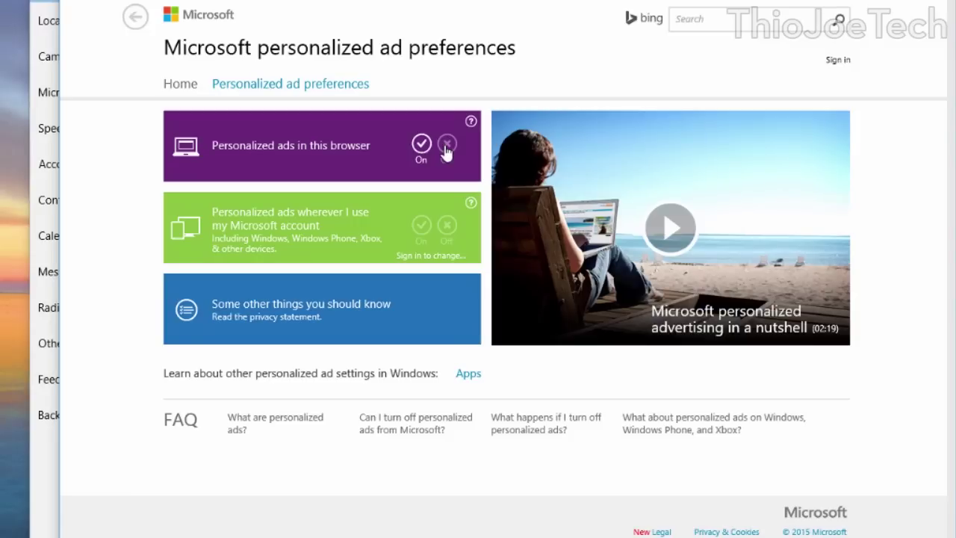
pyautogui.click(445, 146)
pyautogui.doubleClick(446, 153)
pyautogui.click(446, 153)
pyautogui.hotkey('alt', 'F4')
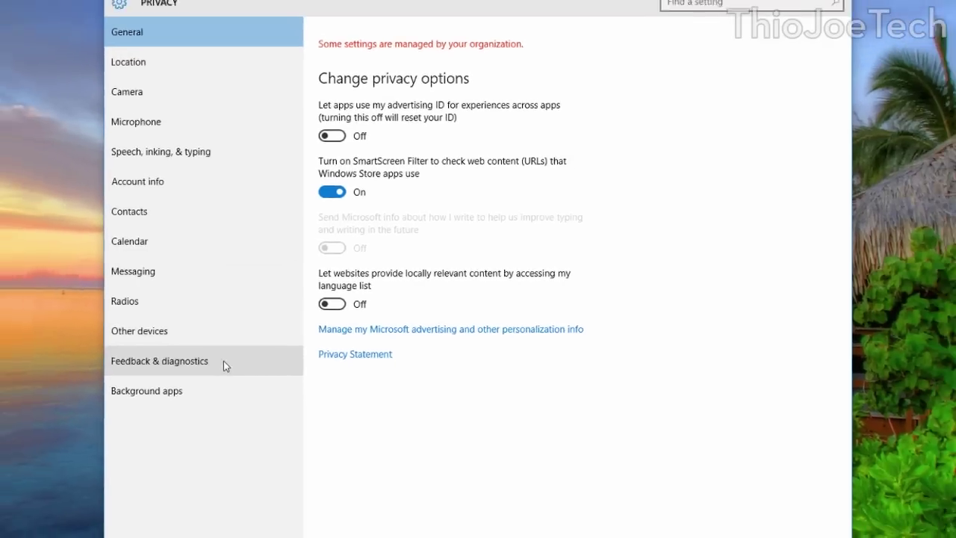
# Set the frequency at which Windows asks for feedback to Never in the Feedback & diagnostics privacy settings
pyautogui.click(224, 361)
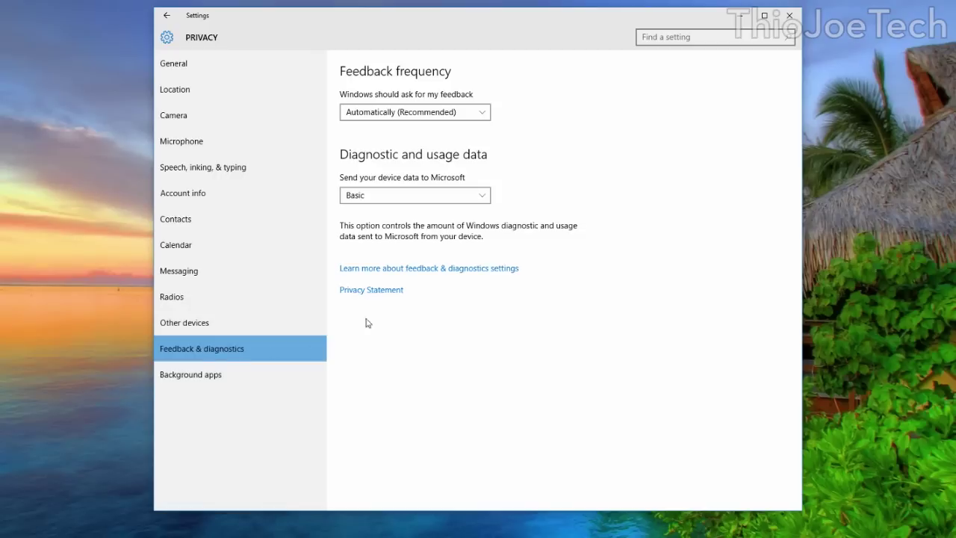
pyautogui.click(422, 112)
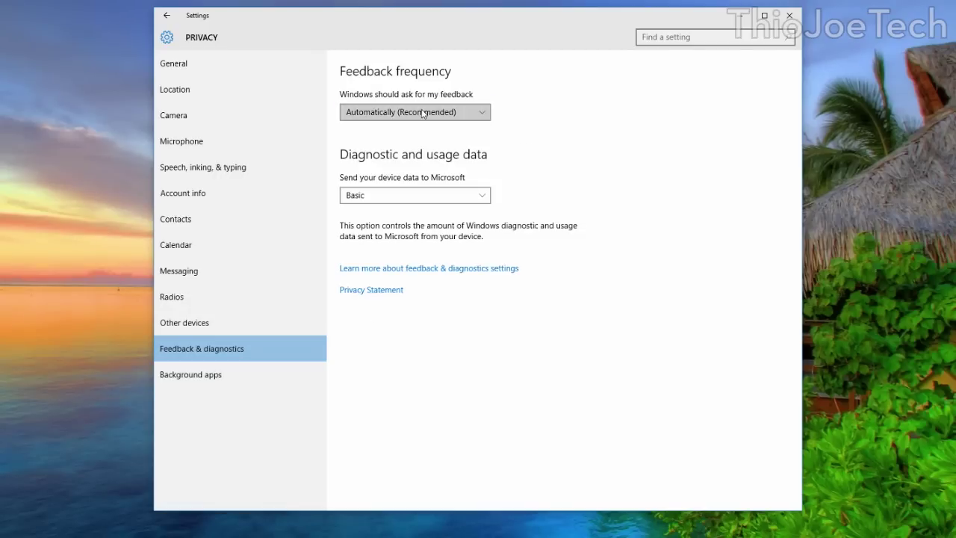
pyautogui.click(393, 208)
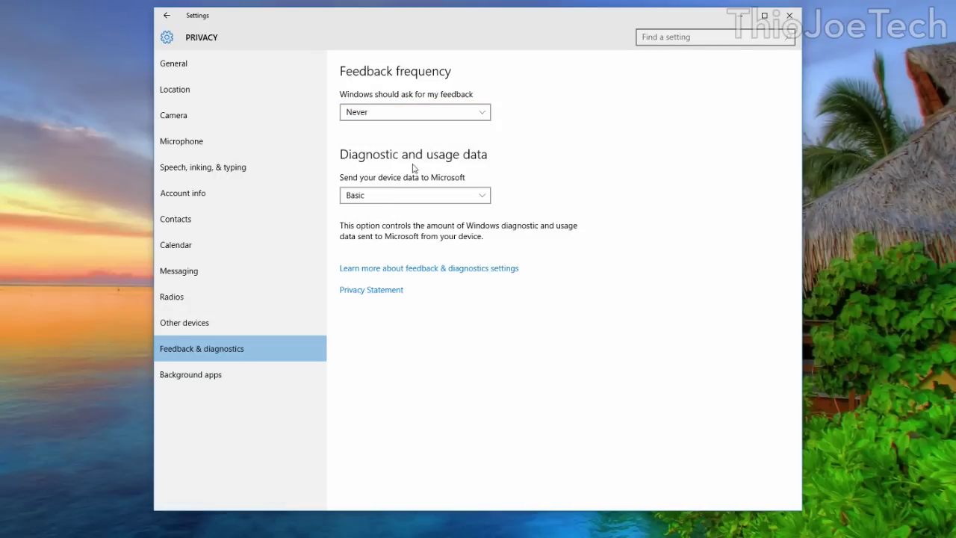
# Choose Basic as the level of diagnostic and usage data sent to Microsoft
pyautogui.click(400, 196)
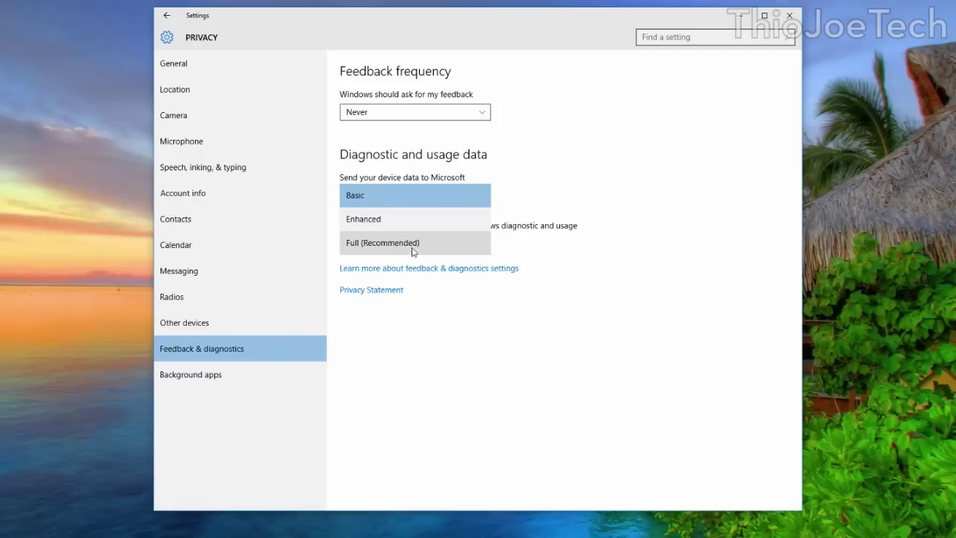
pyautogui.click(407, 194)
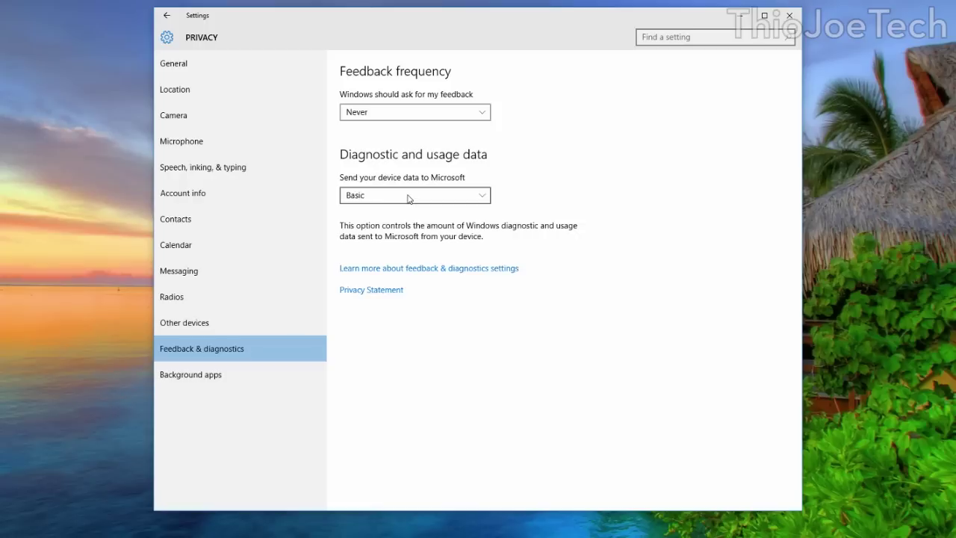
pyautogui.click(407, 197)
pyautogui.click(399, 197)
pyautogui.click(408, 202)
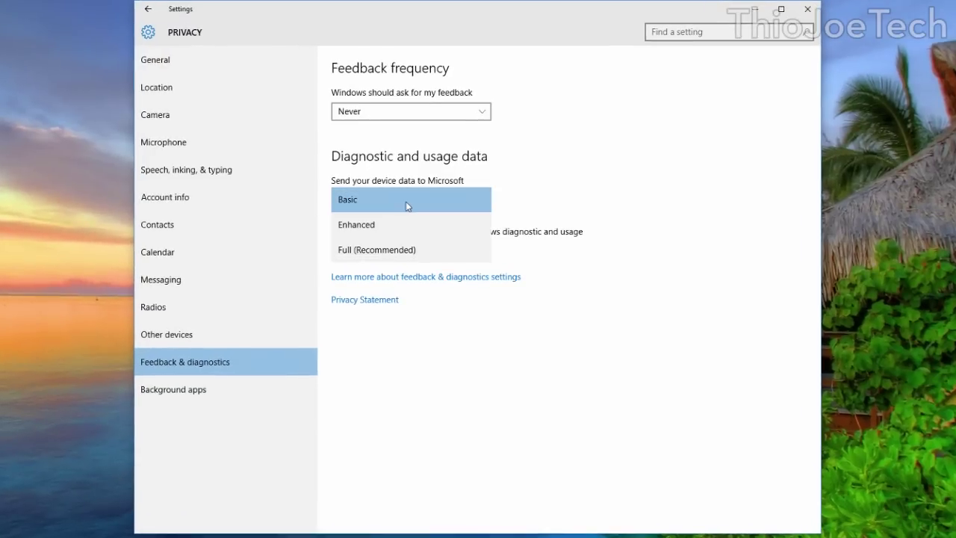
pyautogui.click(408, 203)
pyautogui.click(407, 201)
pyautogui.click(408, 203)
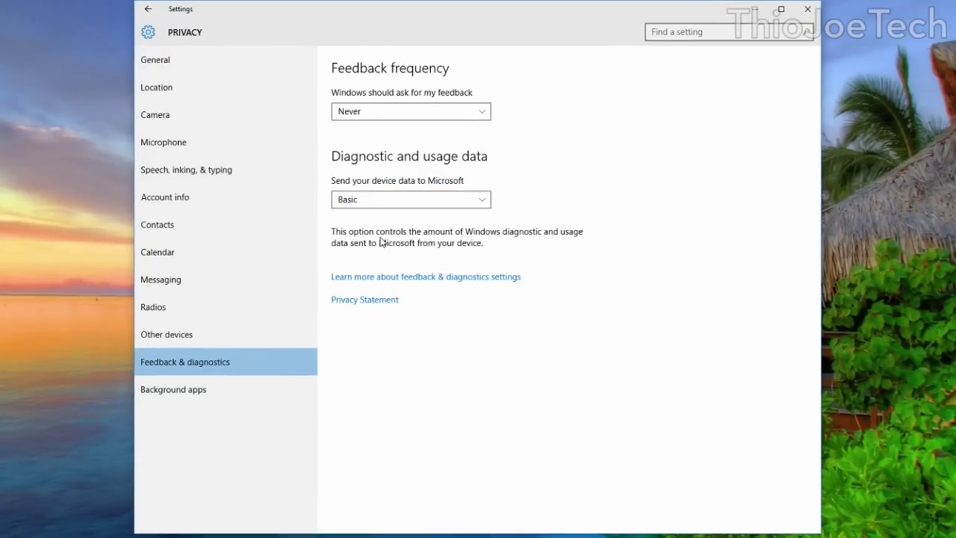
# Turn off syncing with unpaired wireless devices and Microsoft Phone Companion's USB storage access in the Other devices privacy settings
pyautogui.click(175, 389)
pyautogui.click(192, 333)
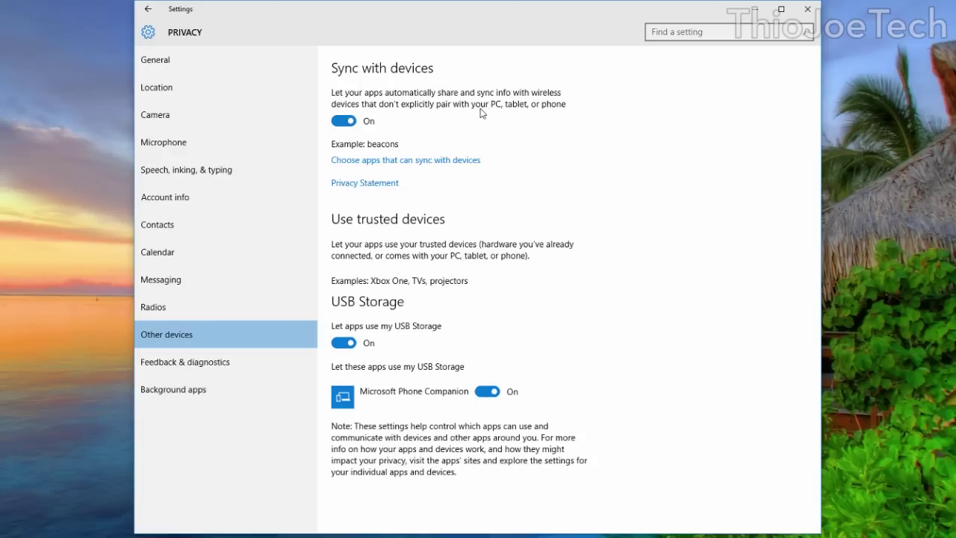
pyautogui.click(350, 126)
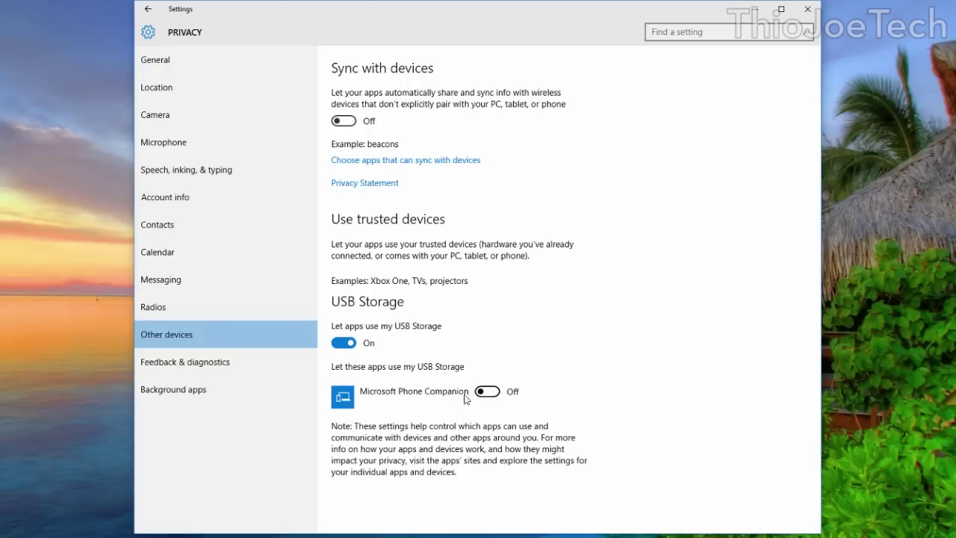
# Turn off app access to reading or sending messages and to the name, picture and other account info
pyautogui.click(254, 275)
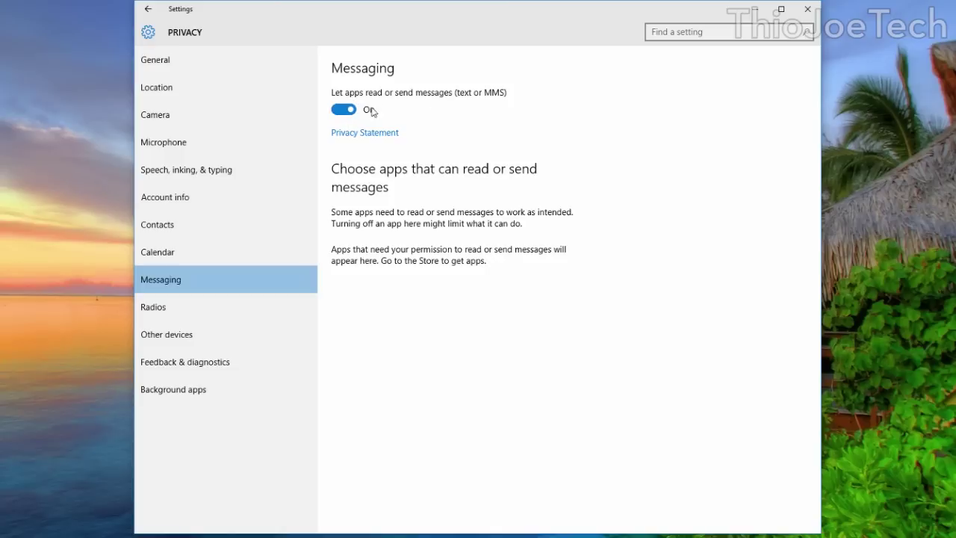
pyautogui.click(354, 111)
pyautogui.click(252, 265)
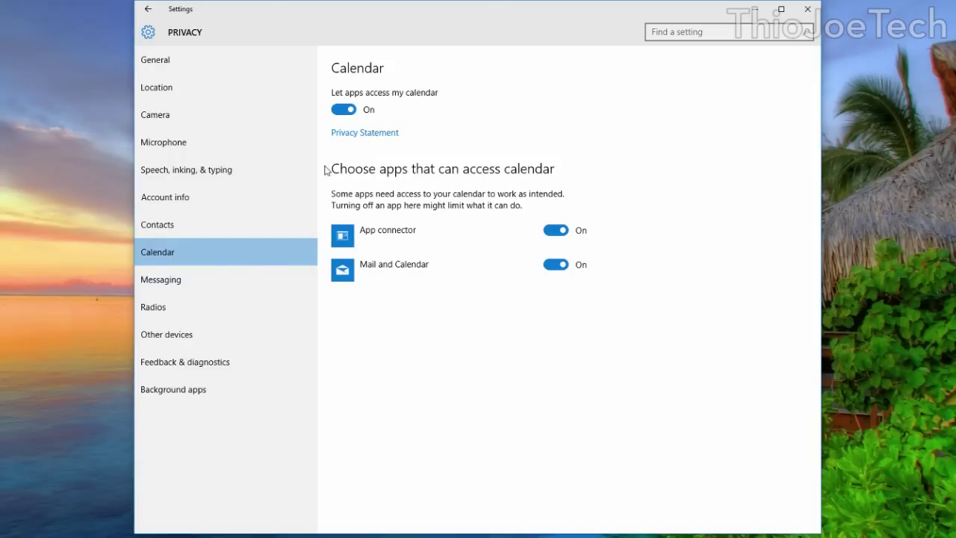
pyautogui.click(265, 224)
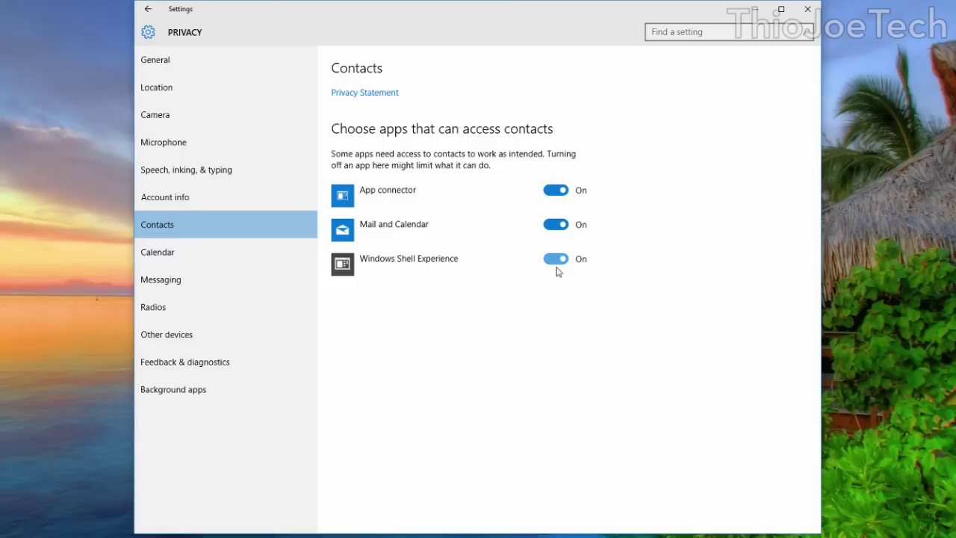
pyautogui.click(260, 198)
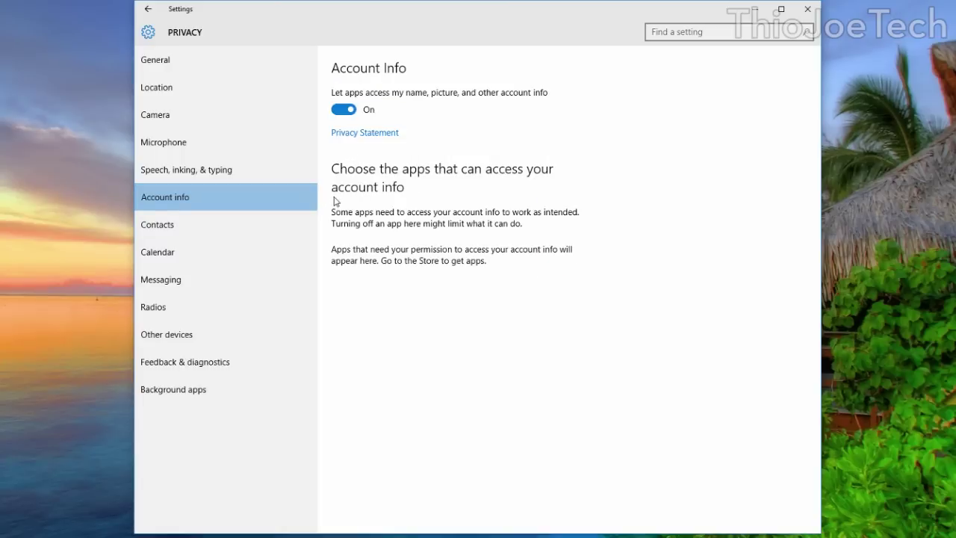
pyautogui.click(342, 112)
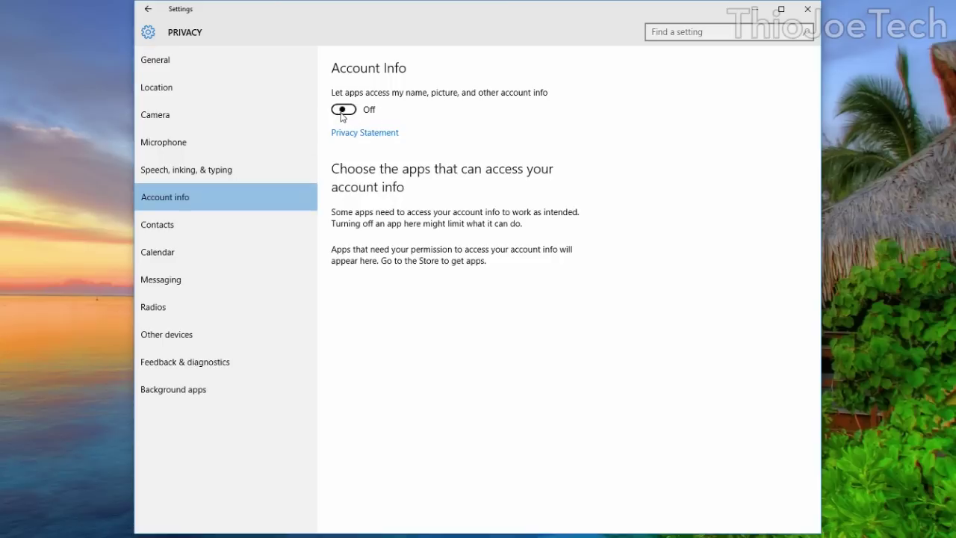
# Stop Windows and Cortana from getting to know the user's voice, writing and typing in the Speech, inking, & typing settings
pyautogui.click(255, 172)
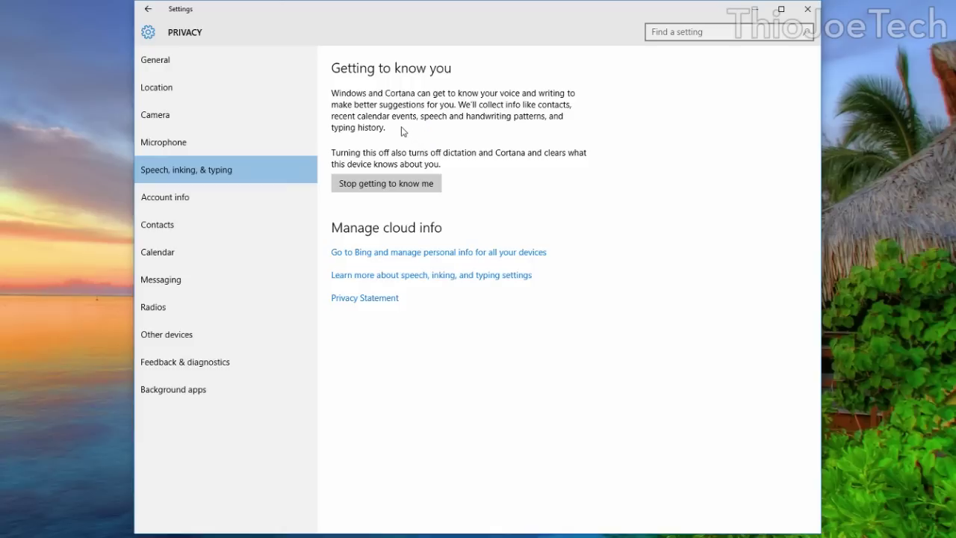
pyautogui.click(418, 185)
pyautogui.click(444, 155)
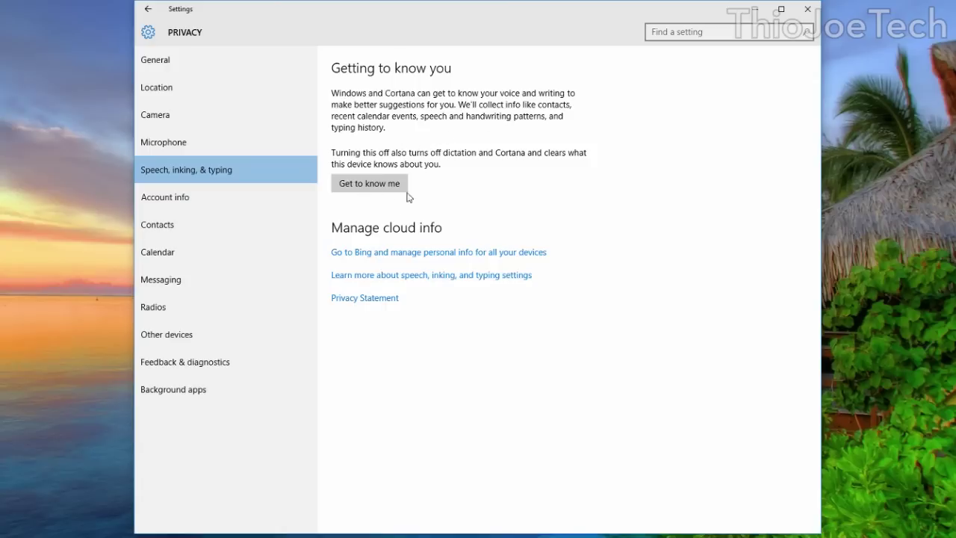
# Turn off connecting to suggested open hotspots and to networks shared by contacts in the Wi-Fi Sense settings
pyautogui.click(291, 90)
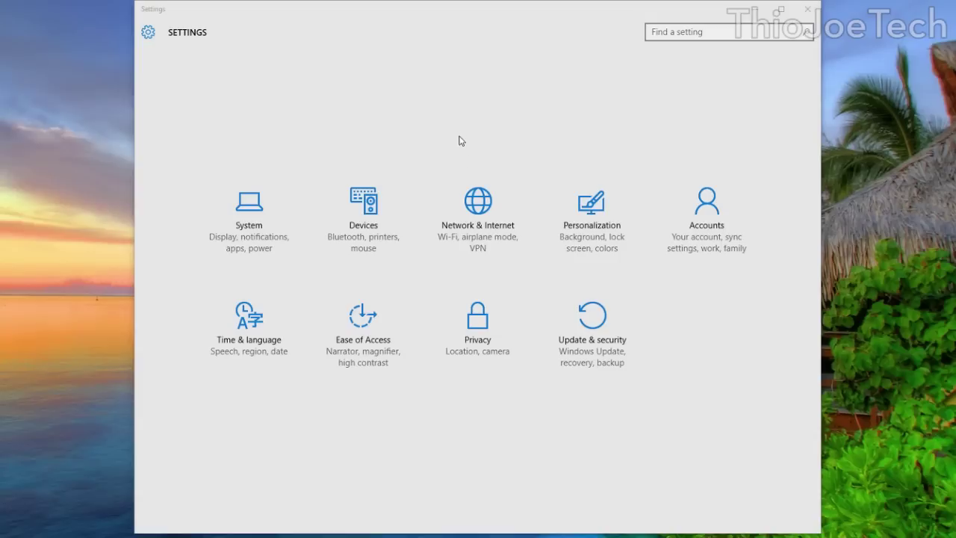
pyautogui.click(451, 129)
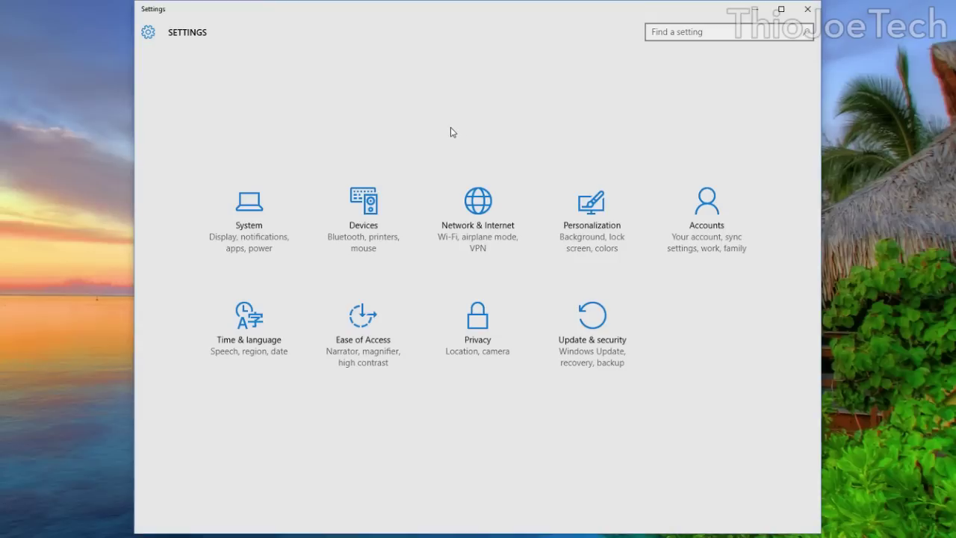
pyautogui.click(486, 218)
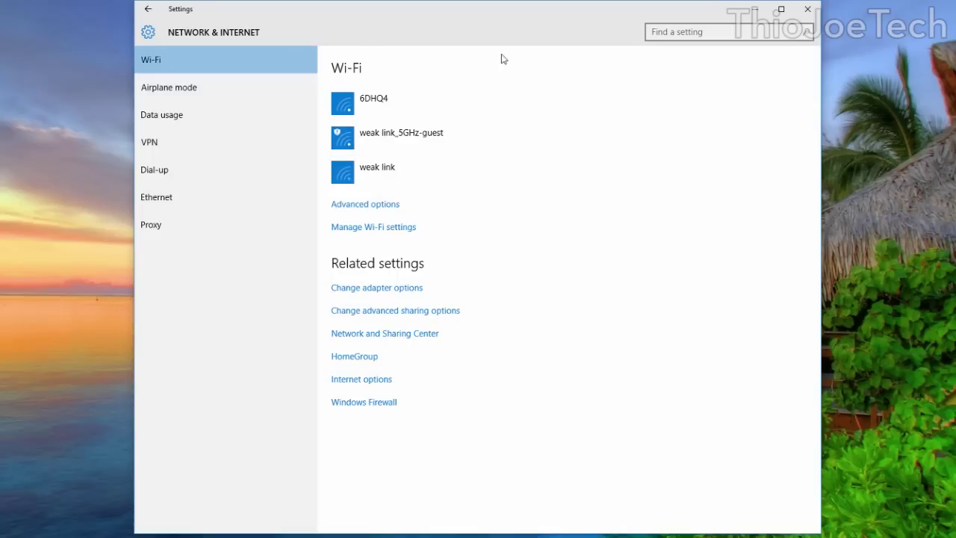
pyautogui.click(371, 229)
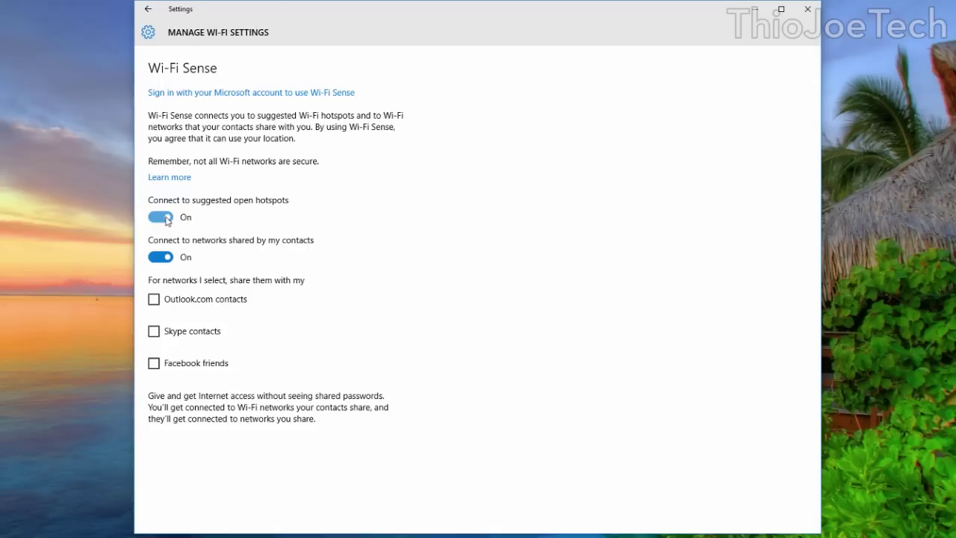
pyautogui.click(167, 219)
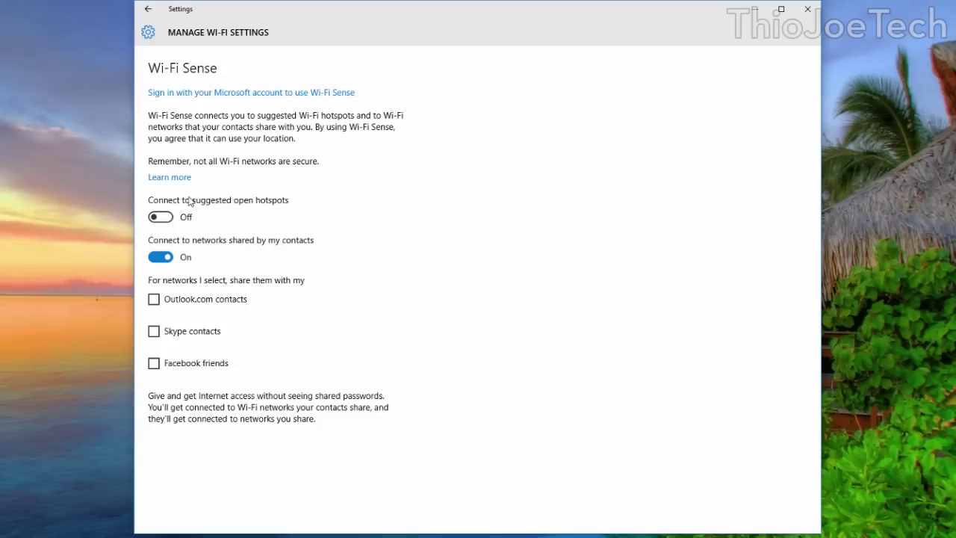
pyautogui.click(169, 258)
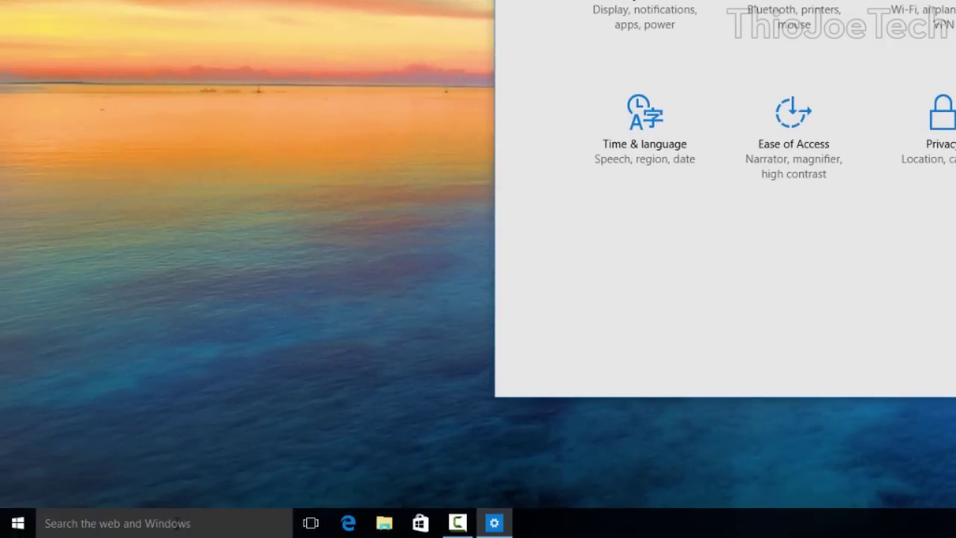
# Decline Cortana's offer to help from the taskbar search and confirm the refusal
pyautogui.click(177, 522)
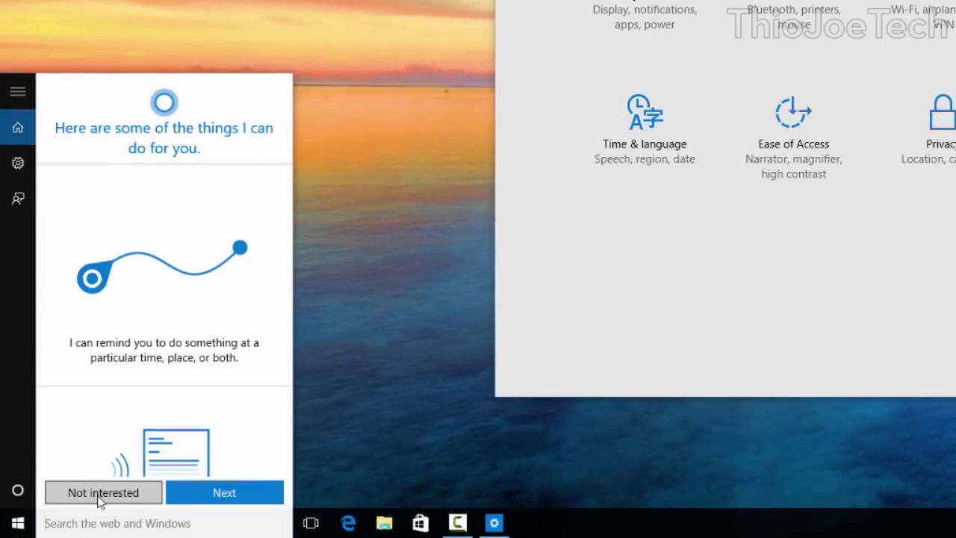
pyautogui.click(101, 492)
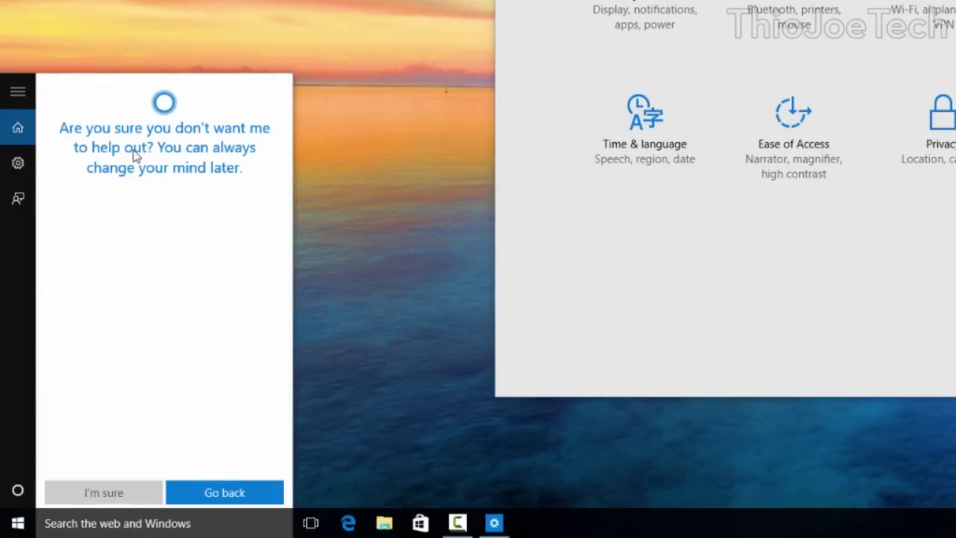
pyautogui.click(149, 494)
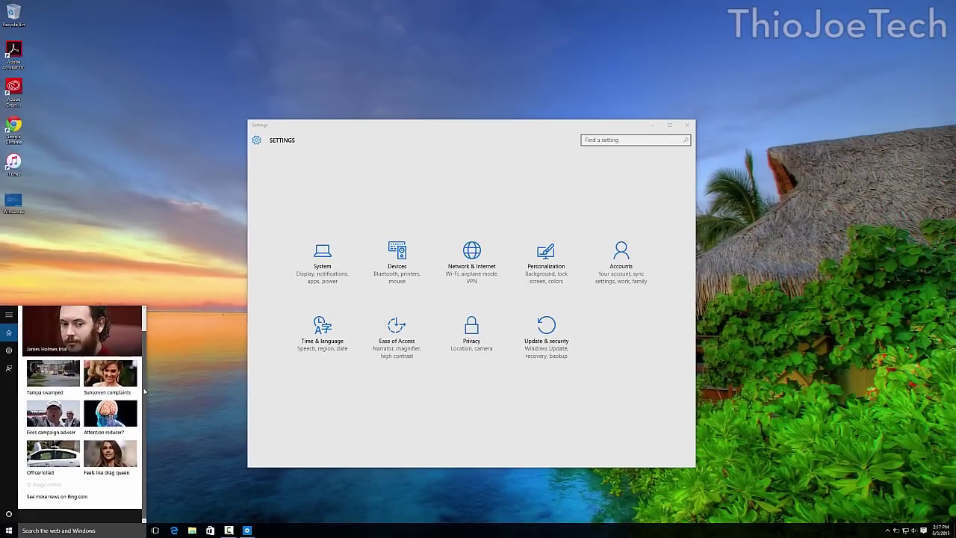
# Turn off searching online and including web results in the Cortana and search settings
pyautogui.click(9, 349)
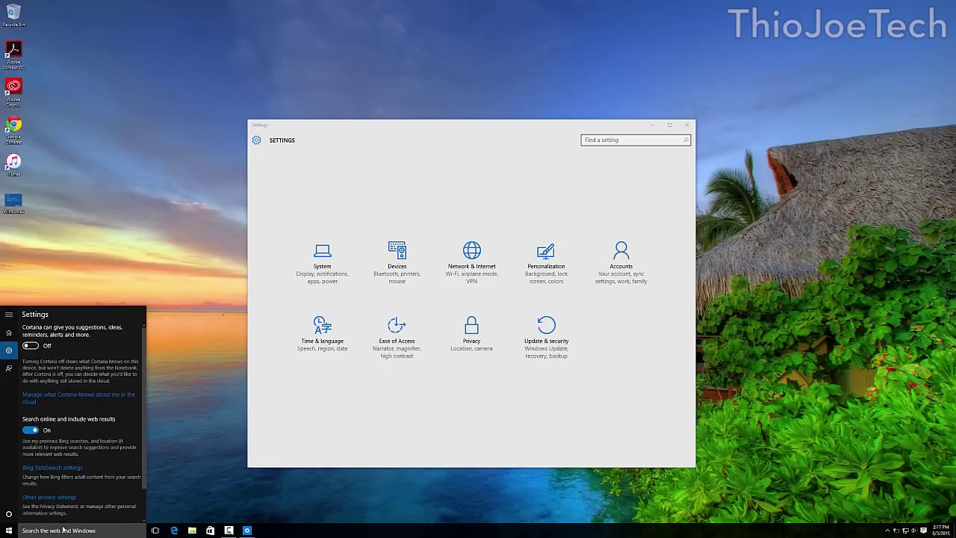
pyautogui.click(187, 489)
pyautogui.click(42, 530)
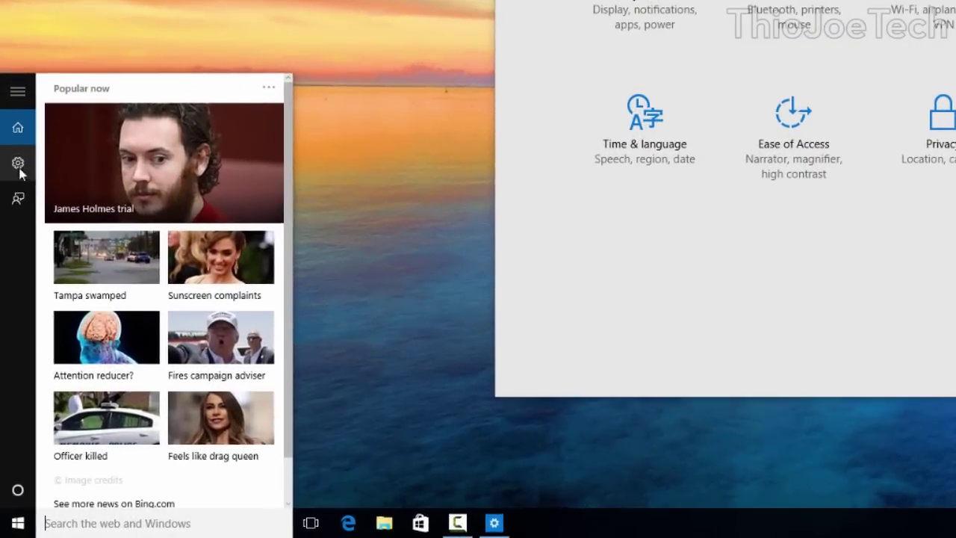
pyautogui.click(19, 165)
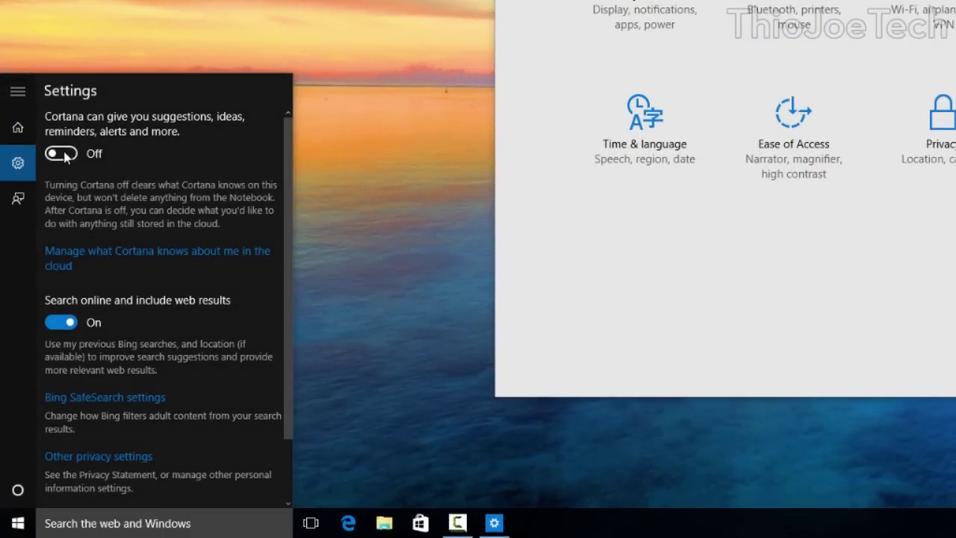
pyautogui.scroll(-2, 66, 154)
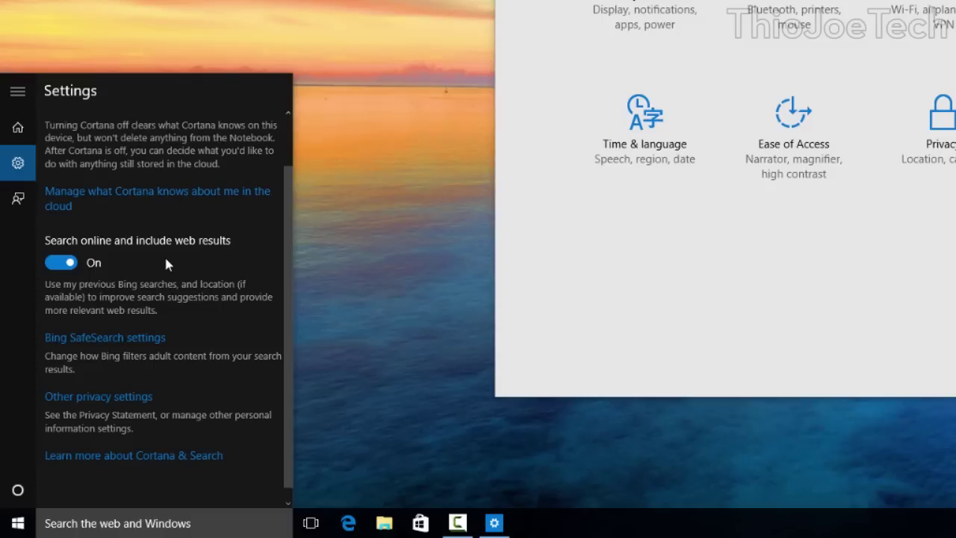
pyautogui.click(73, 263)
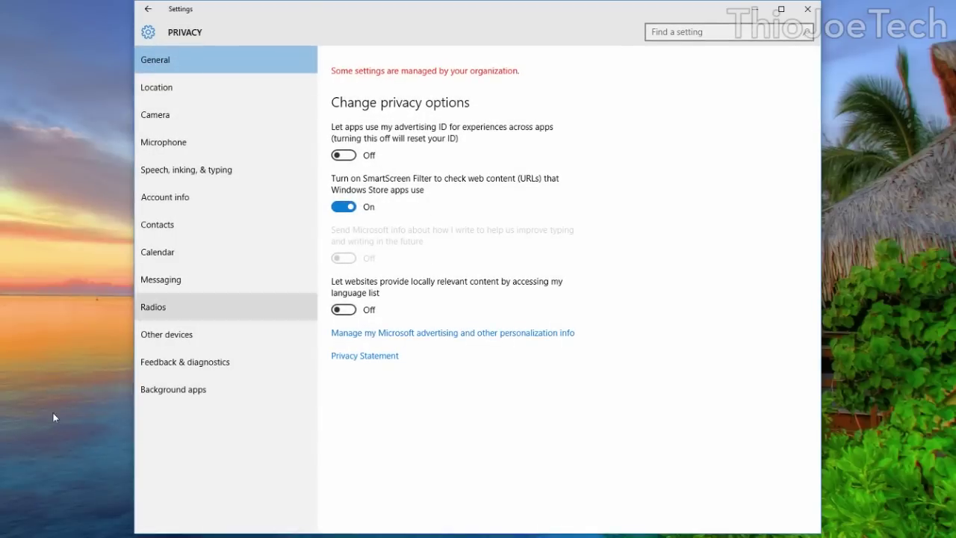
# Return from the Privacy settings to the main Settings page
pyautogui.click(151, 9)
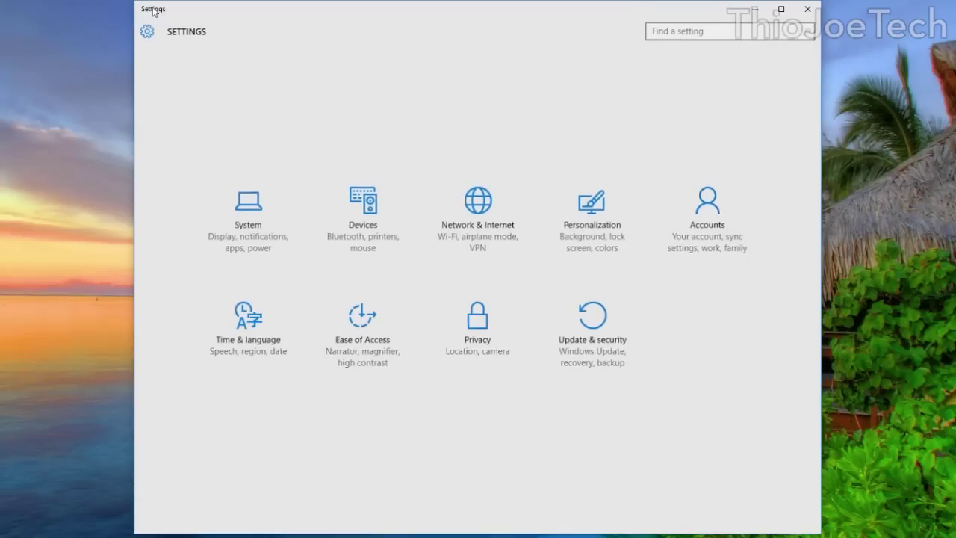